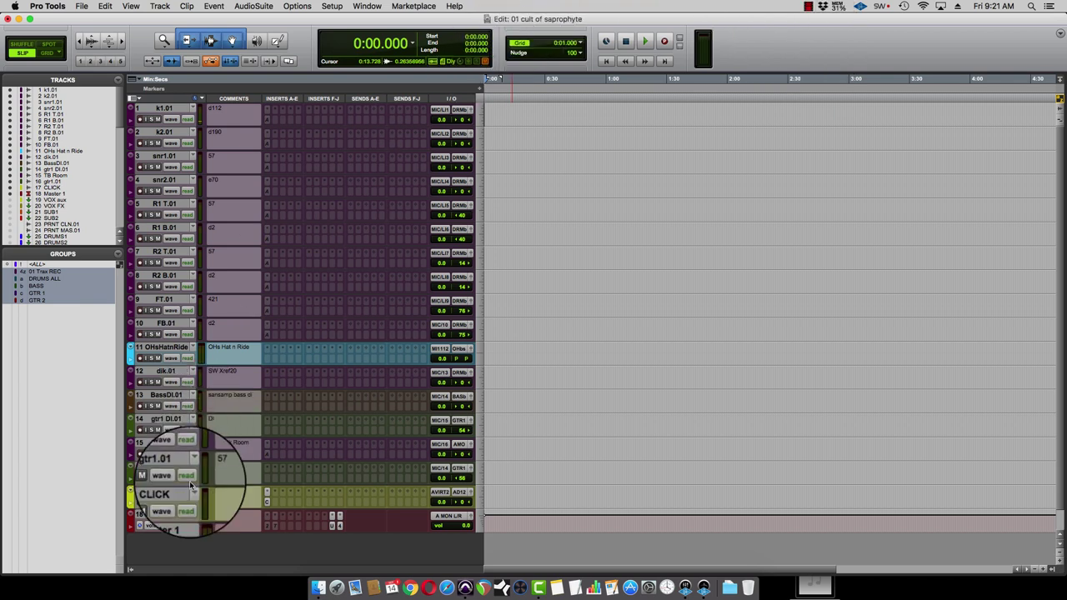
Open a send assignment menu, dismiss it unused, and switch the view to sends F–J
click(390, 336)
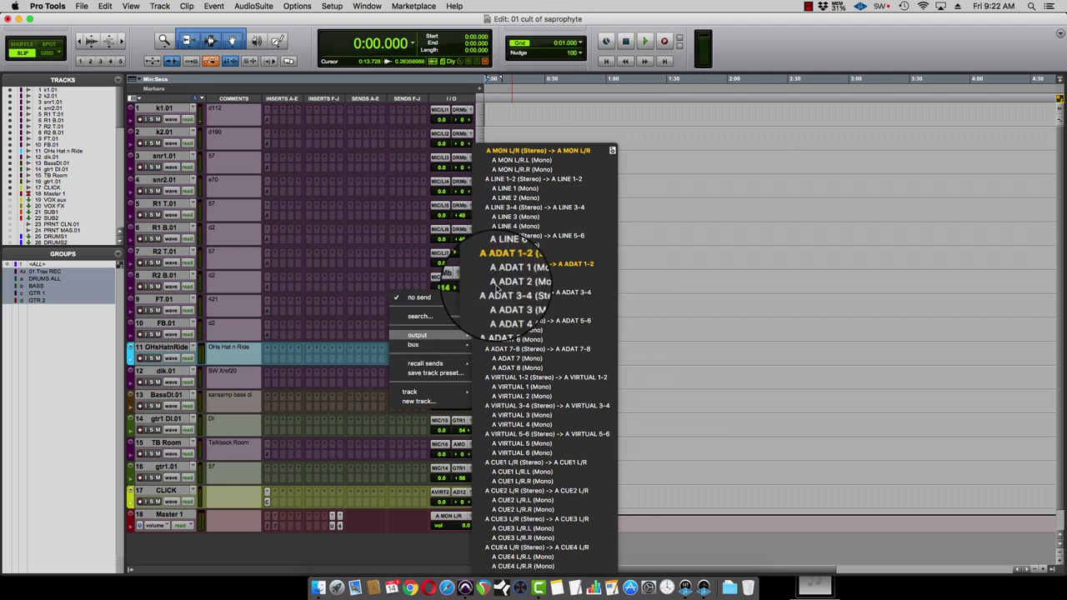
click(794, 44)
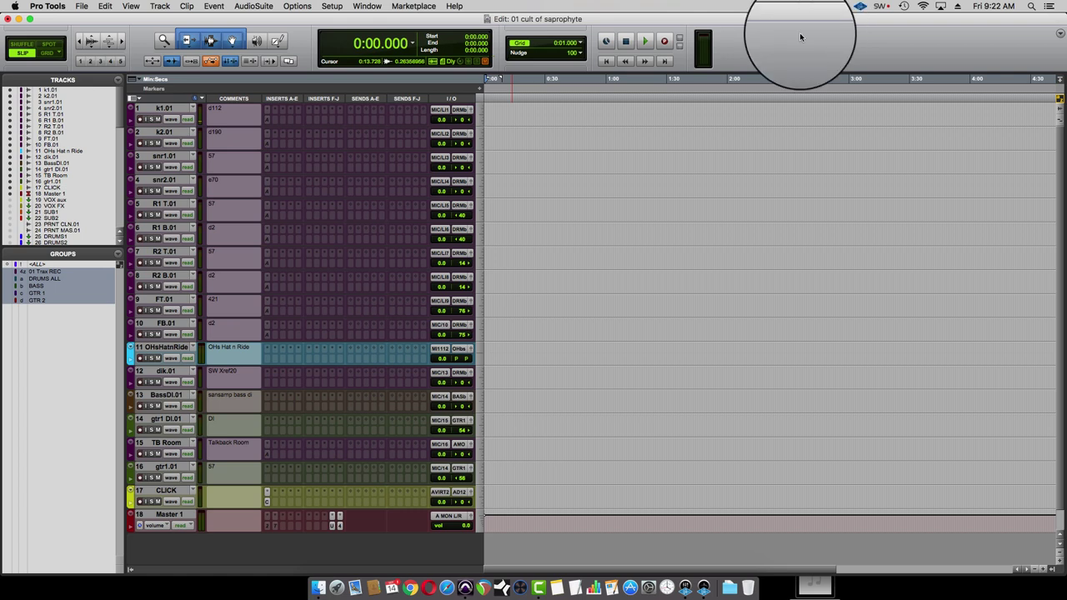
key(super+alt+2)
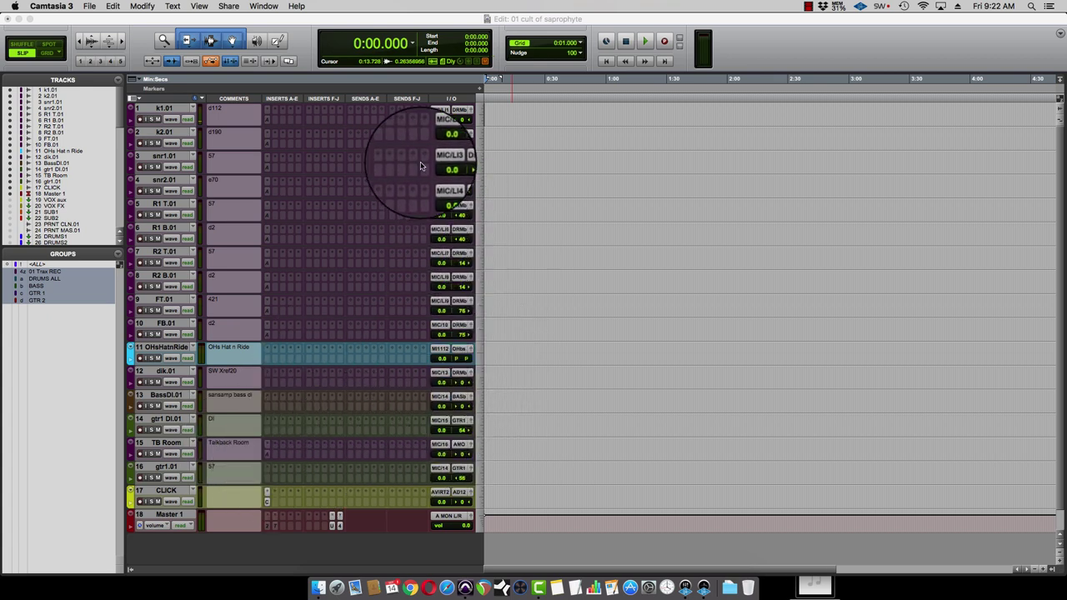
Route send f on track k1.01 to A CUE1 L/R, pre-fader, with its level at unity
click(393, 123)
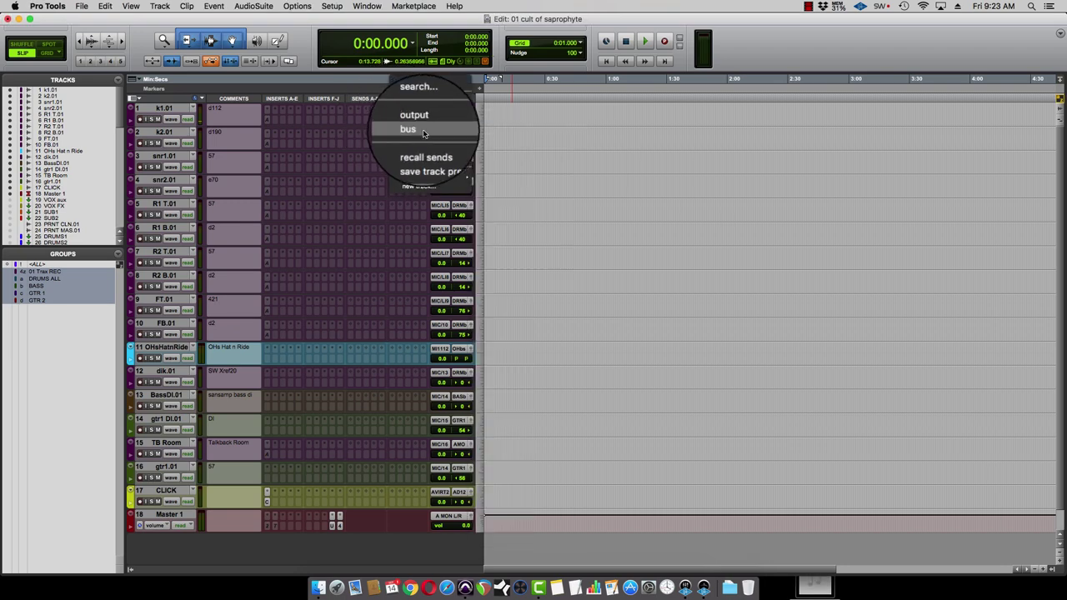
mouse_move(423, 125)
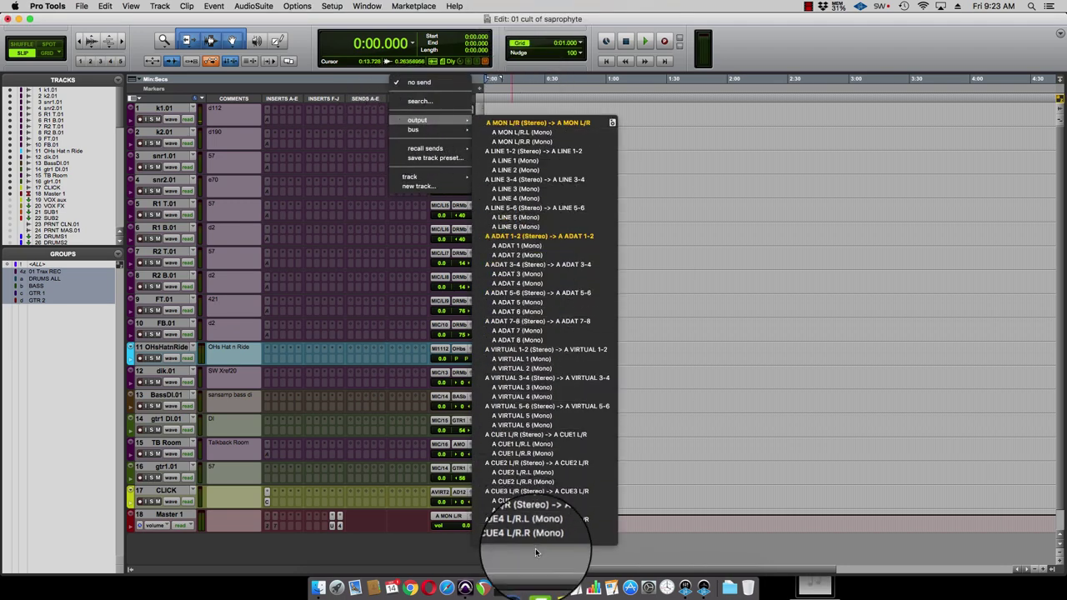
click(551, 435)
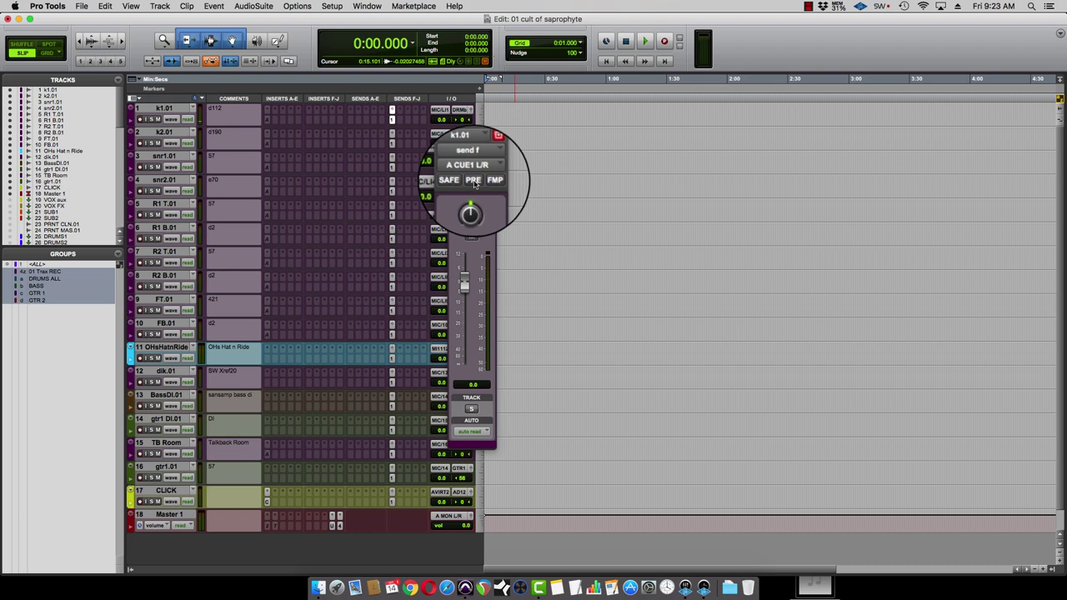
click(473, 181)
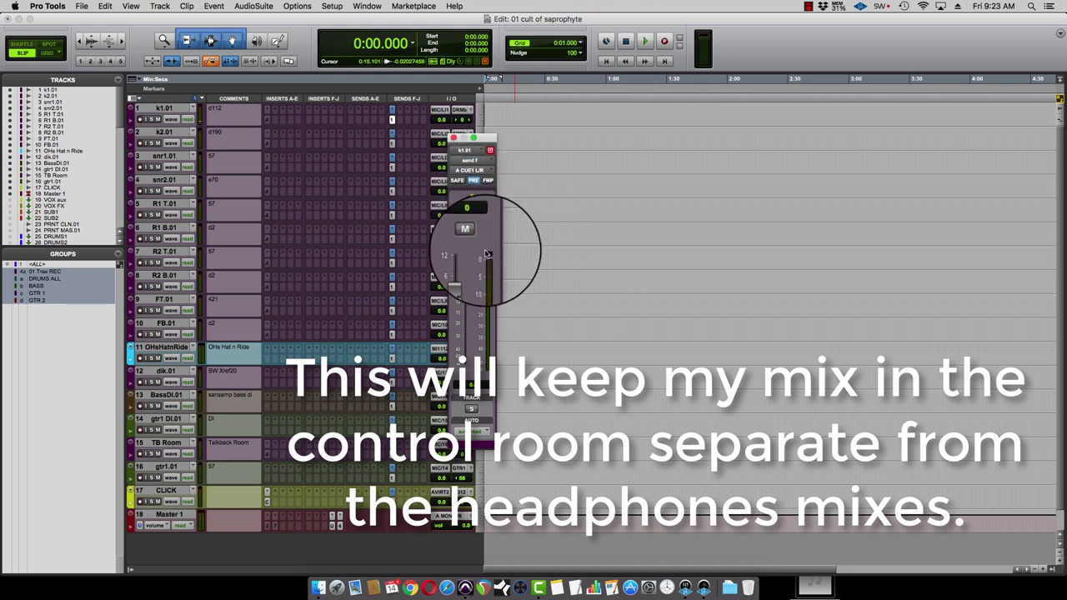
click(465, 283)
mouse_move(466, 284)
mouse_down()
mouse_move(468, 334)
mouse_move(465, 286)
mouse_up()
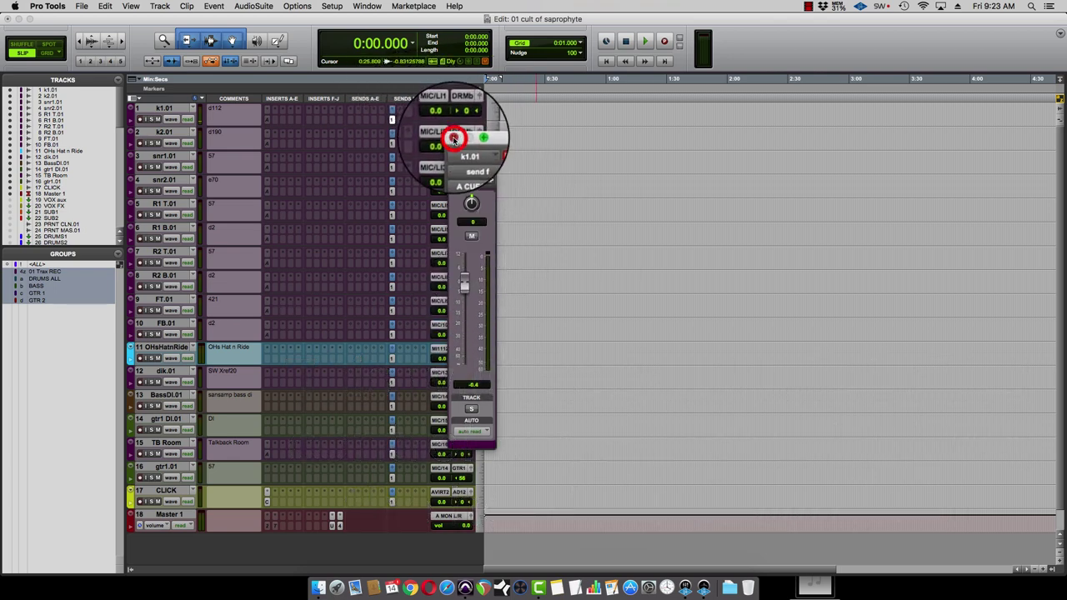
Add send g on k1.01 routed to A CUE2 L/R and set it pre-fader
click(461, 139)
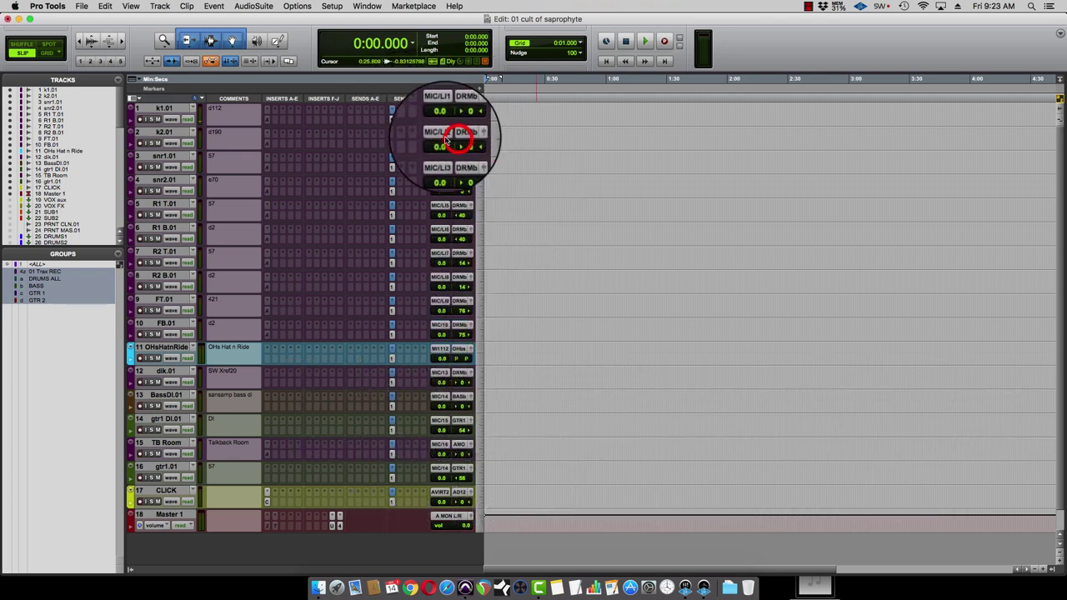
click(401, 122)
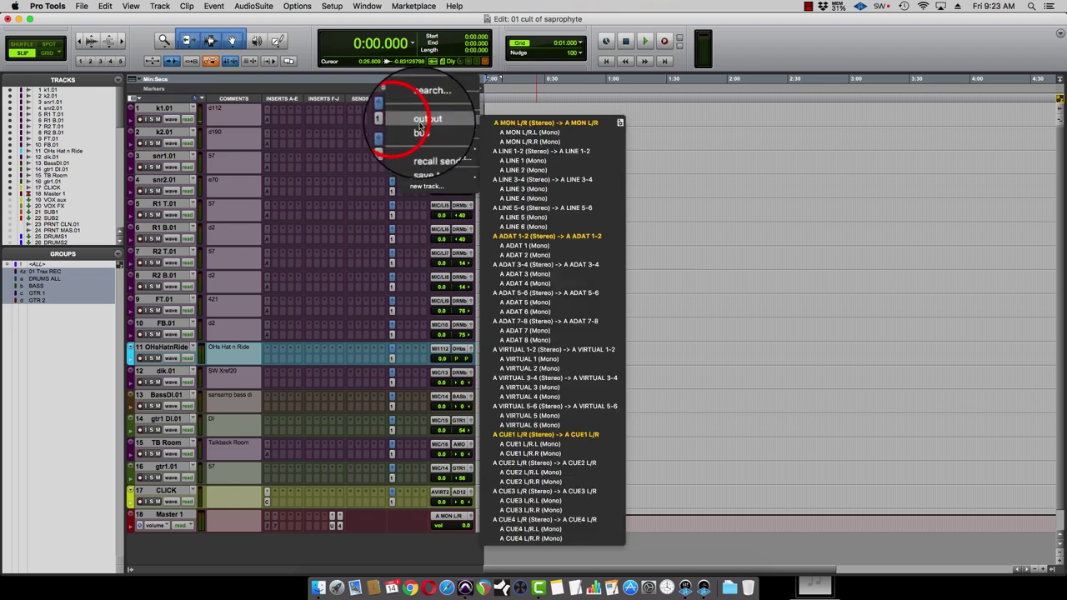
mouse_move(450, 125)
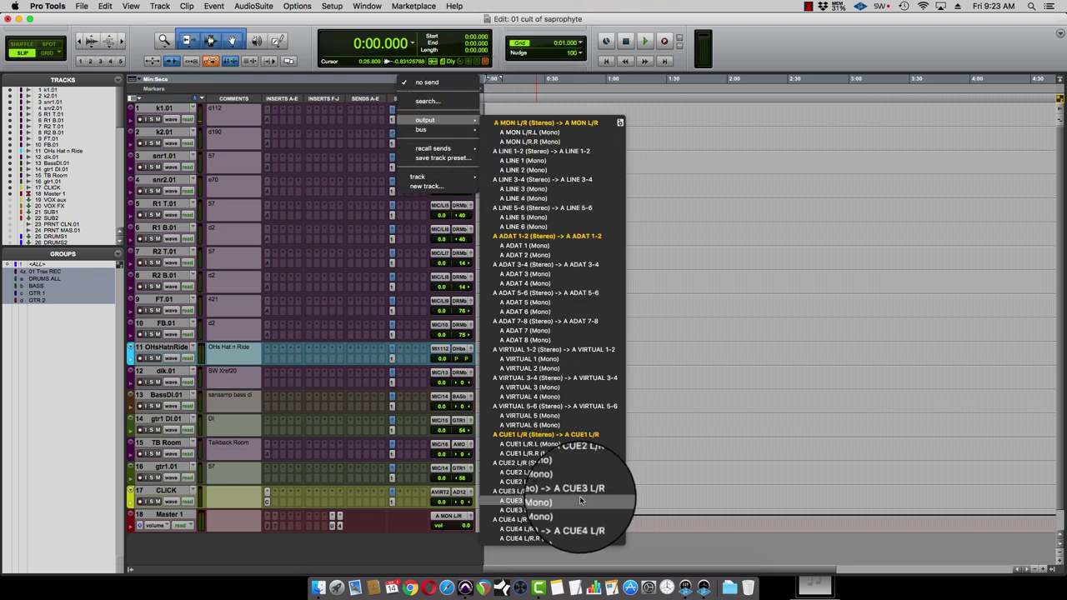
click(542, 463)
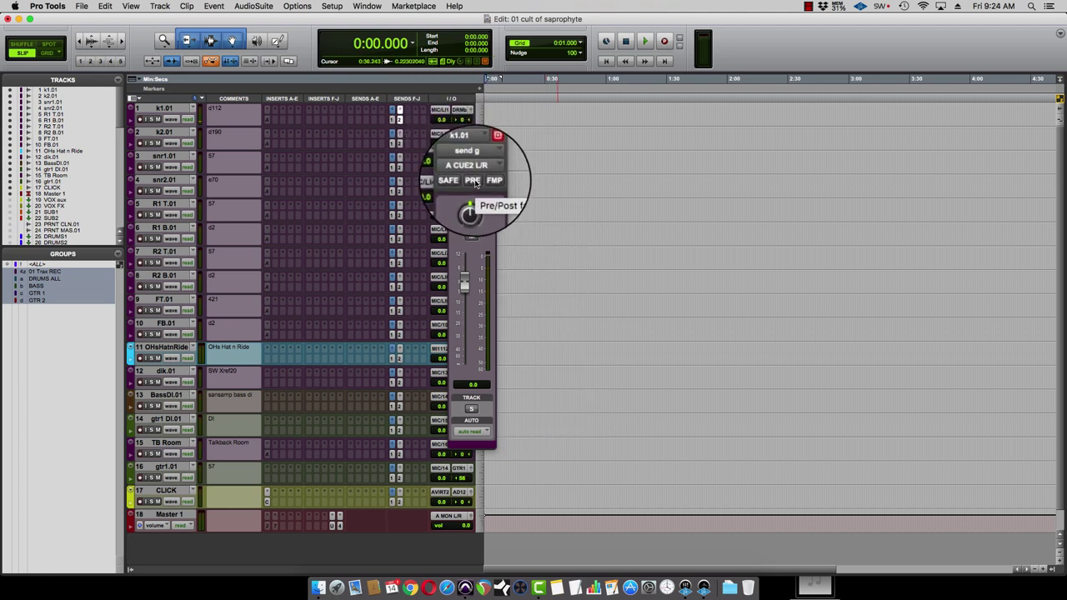
click(472, 181)
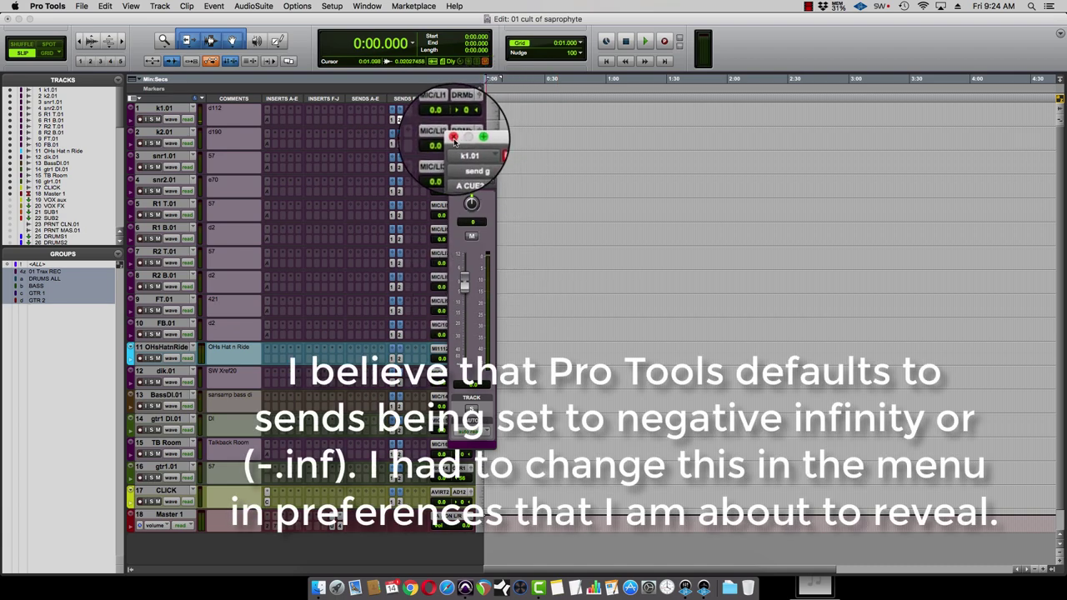
Close the CUE2 send window, then open, reposition and close the Preferences dialog
click(452, 137)
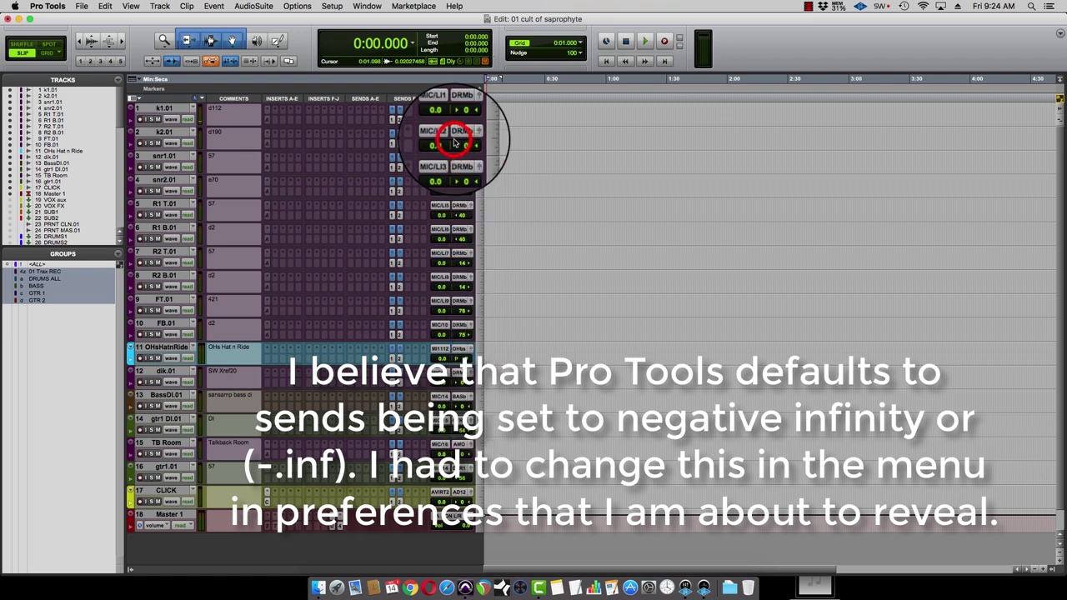
click(48, 6)
click(72, 37)
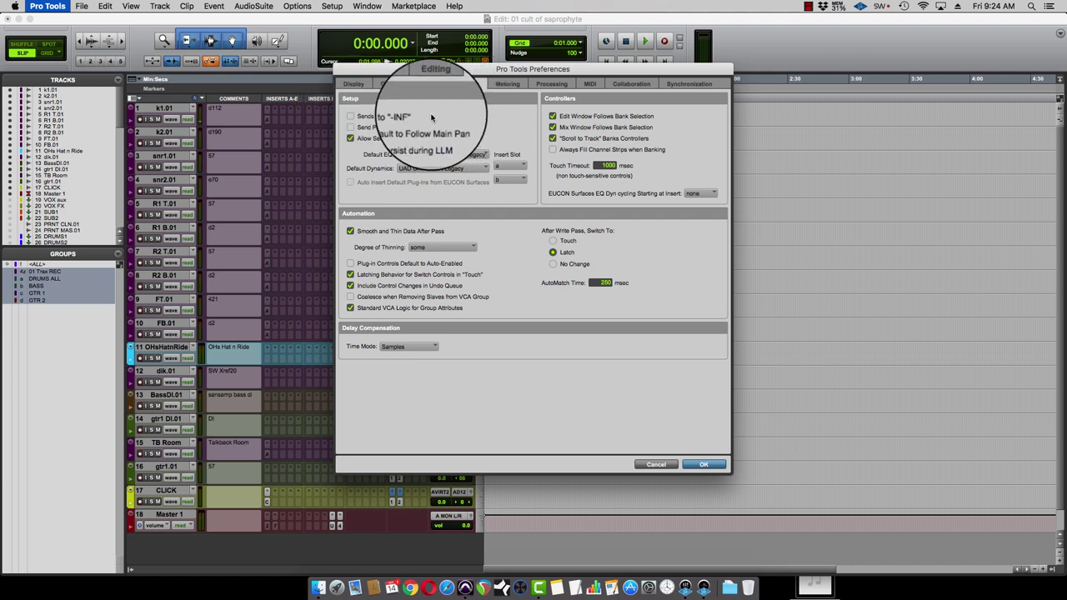
drag(499, 70, 731, 63)
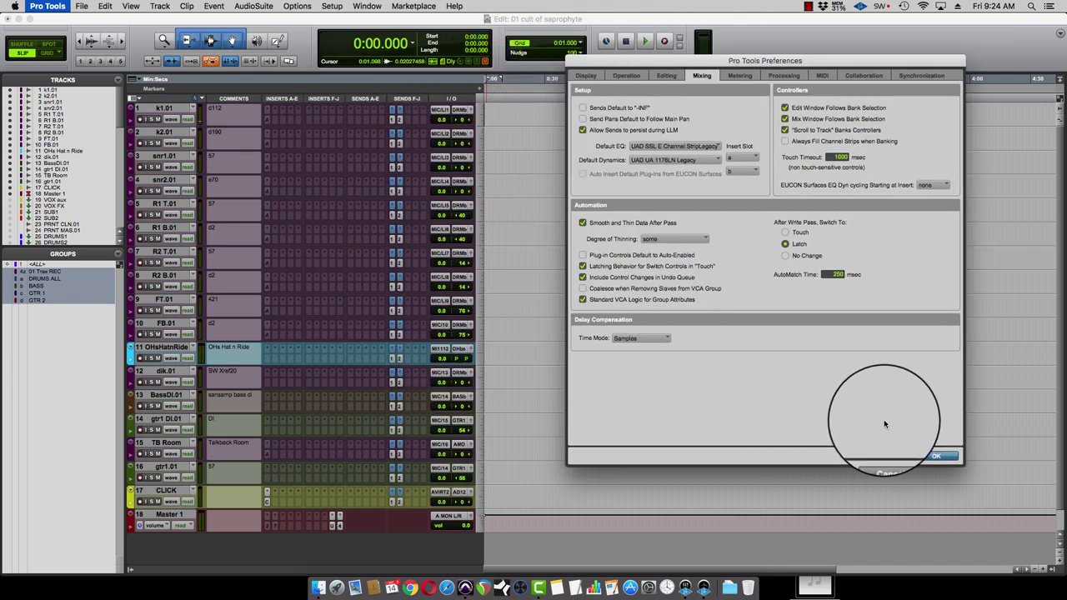
click(933, 456)
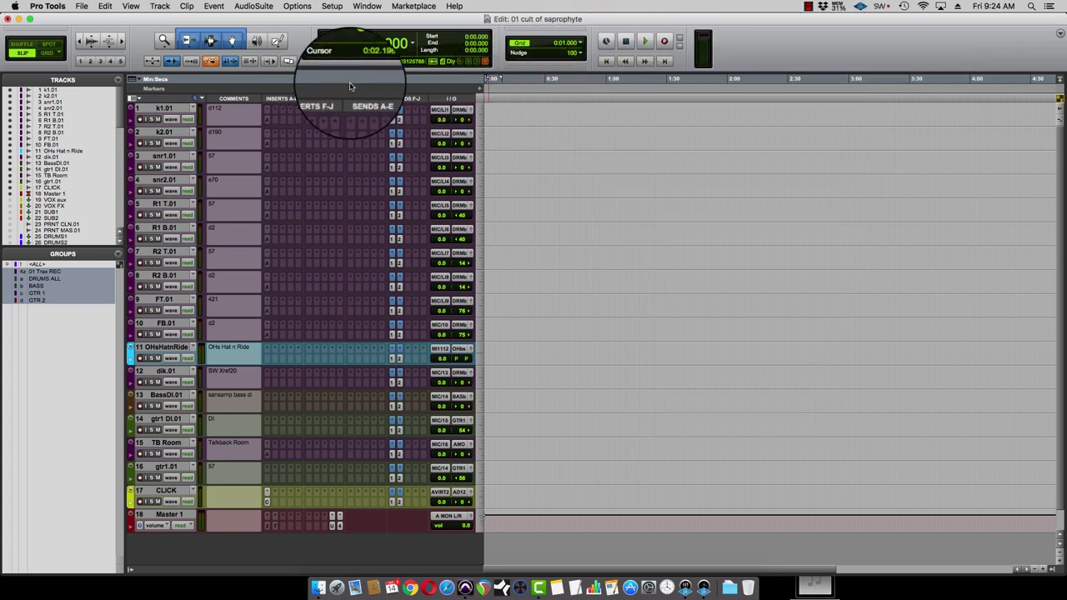
Reopen Preferences on the Mixing settings, check 'Sends Default to -INF', and confirm with OK
click(47, 7)
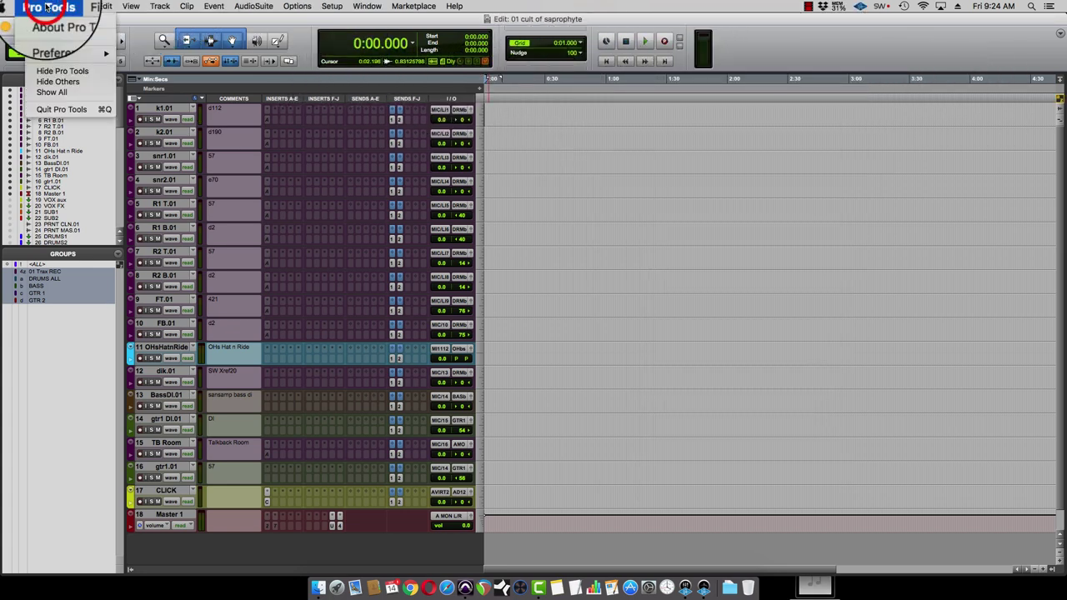
click(50, 36)
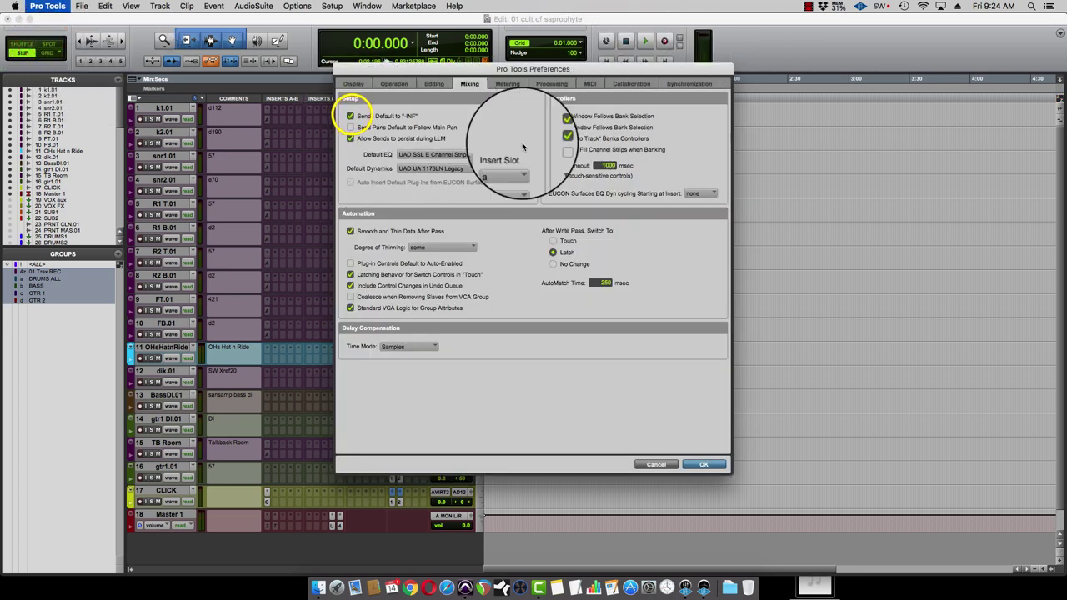
click(704, 466)
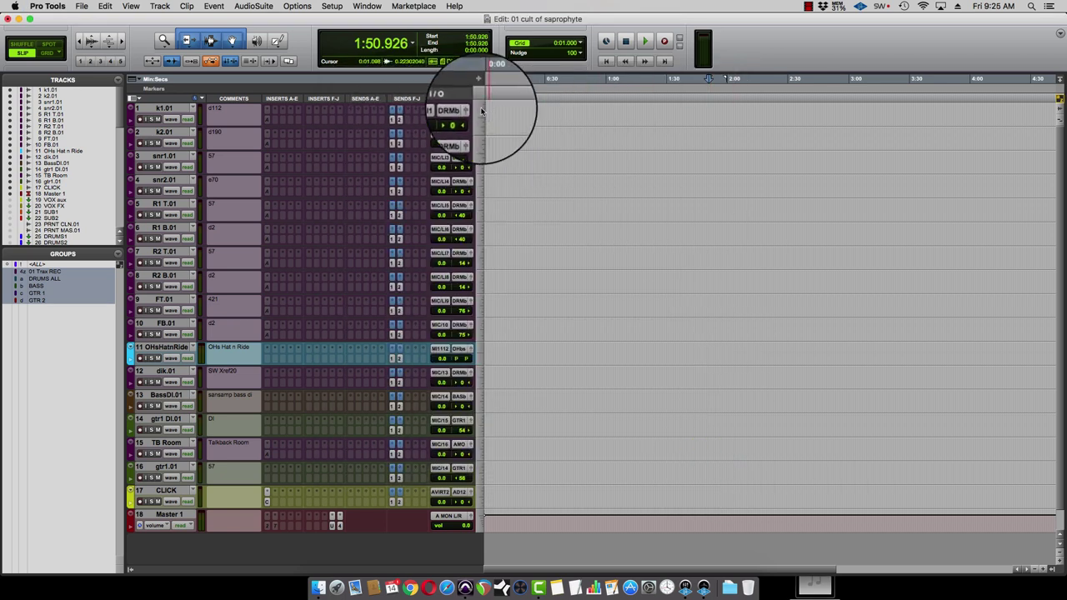
click(408, 123)
mouse_move(409, 122)
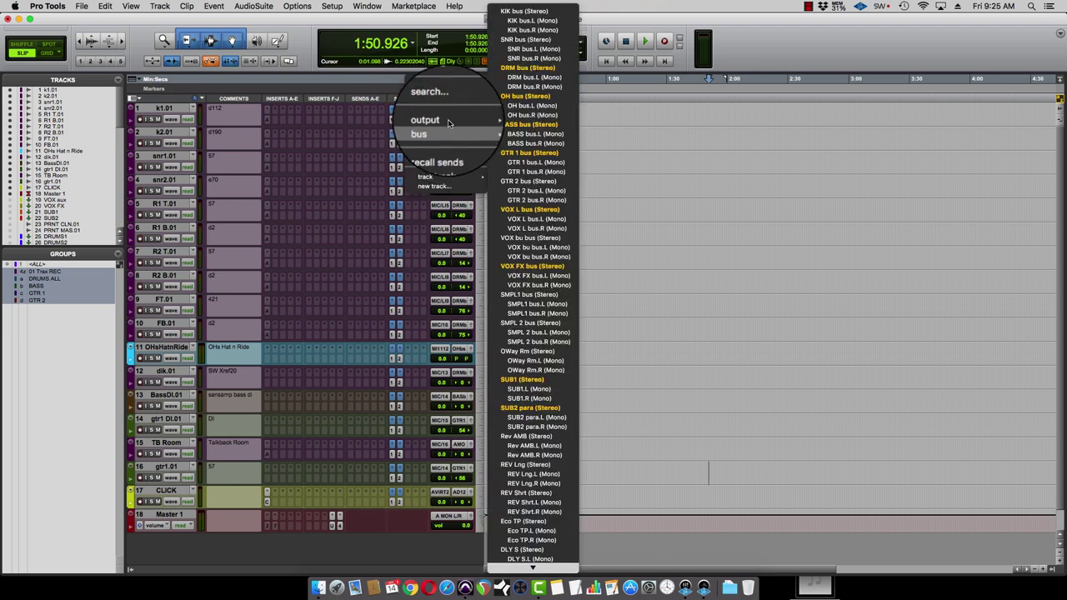
mouse_move(448, 124)
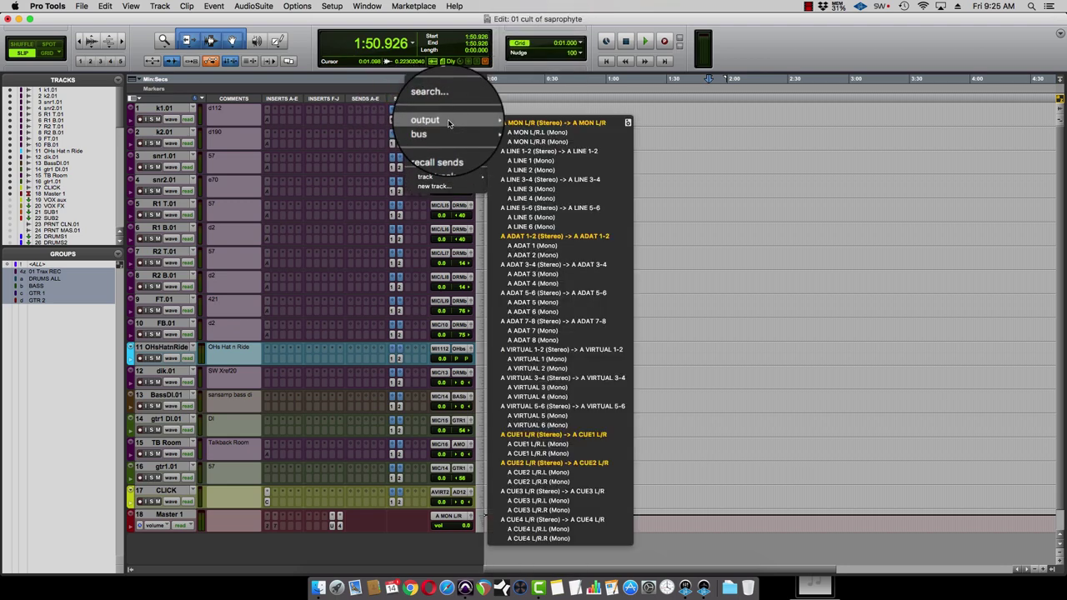
click(561, 493)
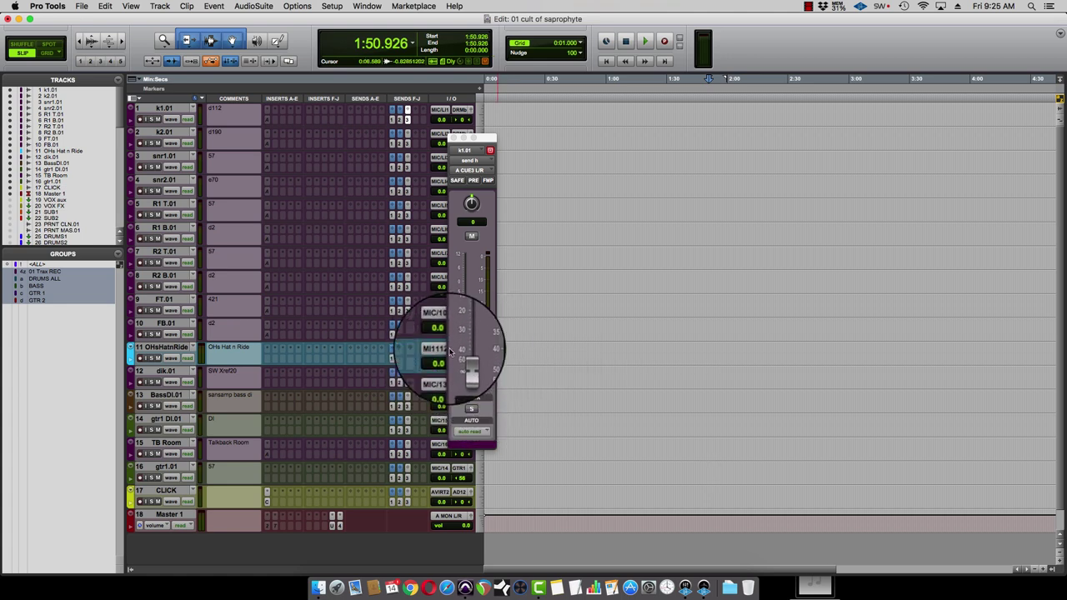
click(453, 137)
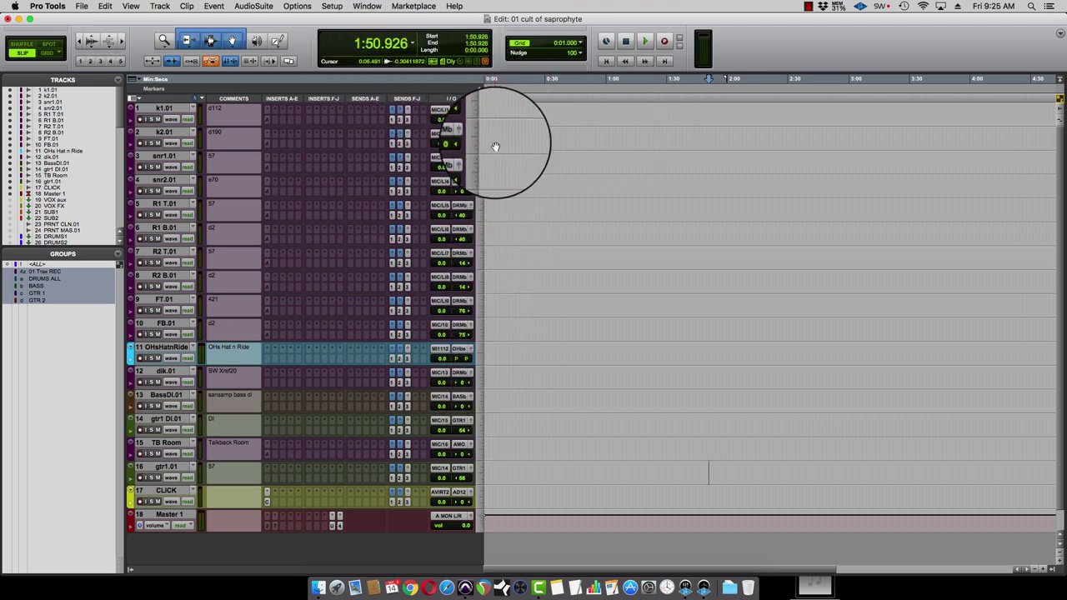
click(406, 112)
mouse_move(450, 104)
click(441, 73)
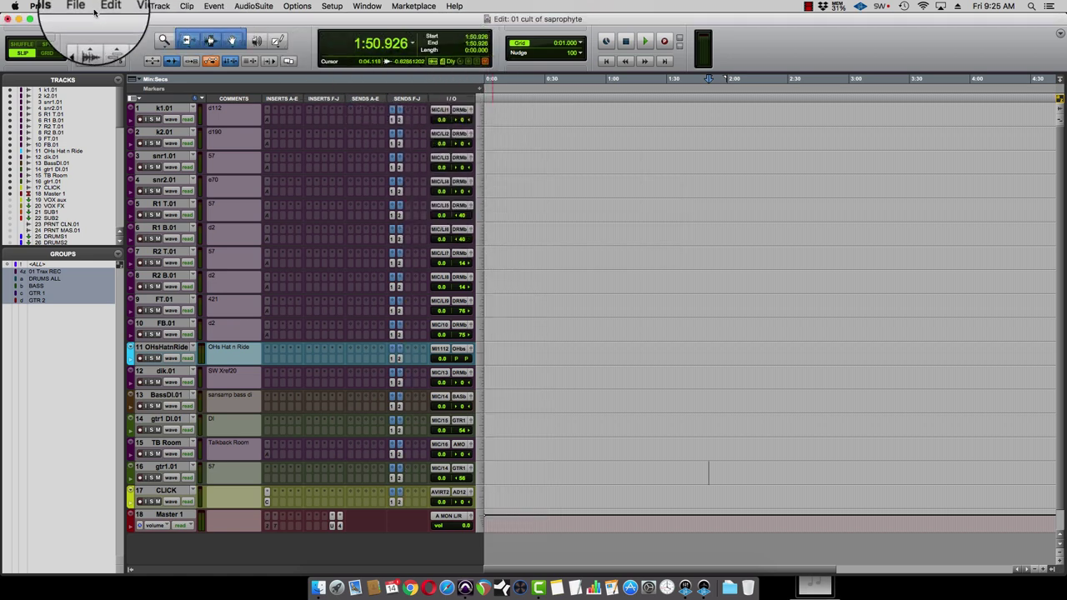
Turn off 'Sends Default to -INF' in Preferences > Mixing and confirm with OK
click(48, 6)
click(55, 36)
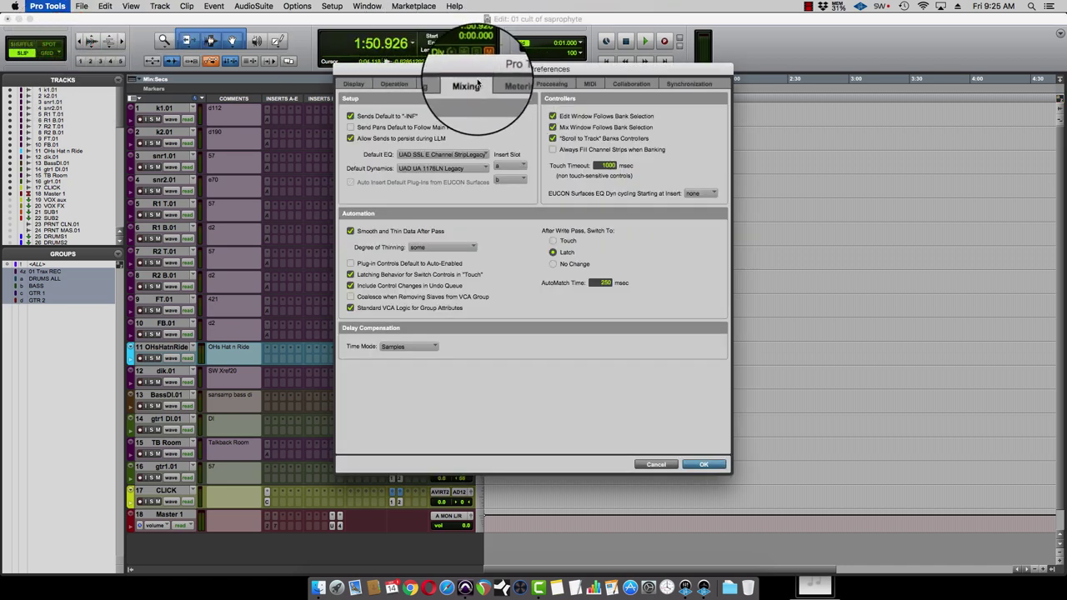
click(347, 117)
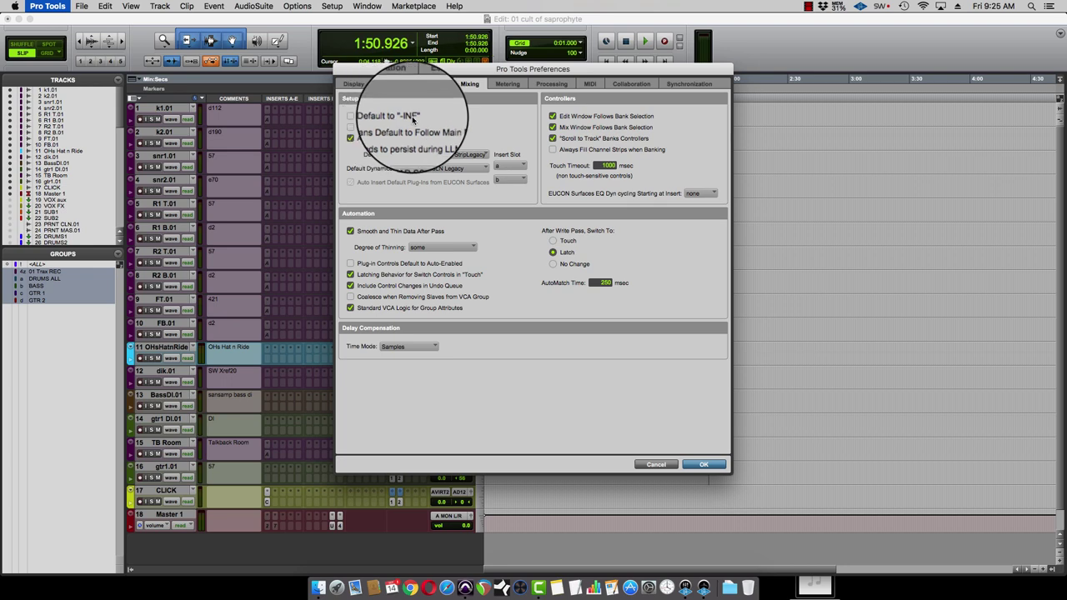
click(714, 463)
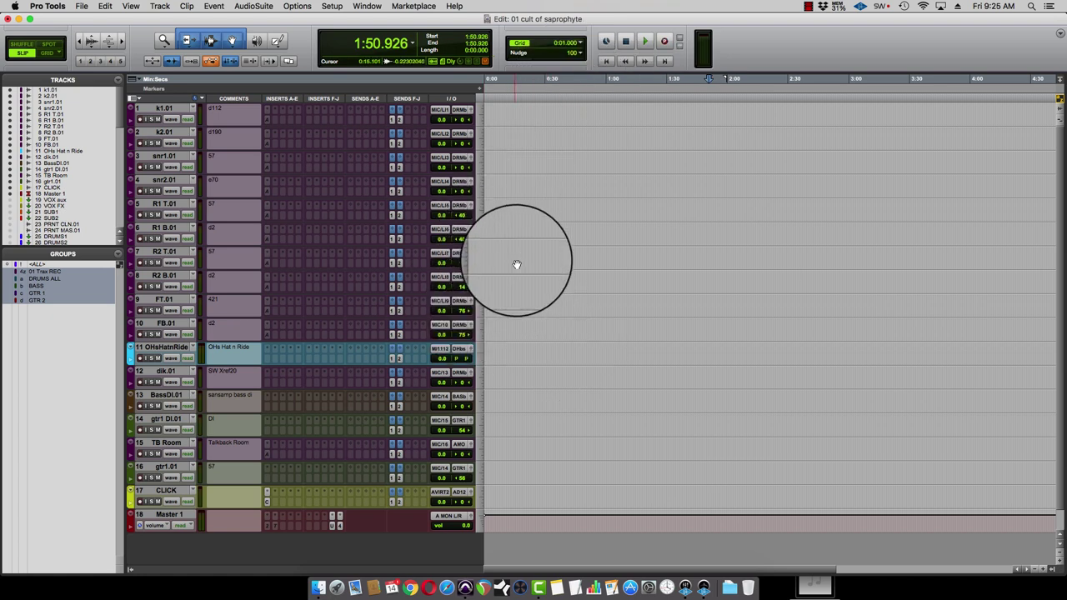
Route send h on every track to A CUE3 L/R and close its level window
click(409, 123)
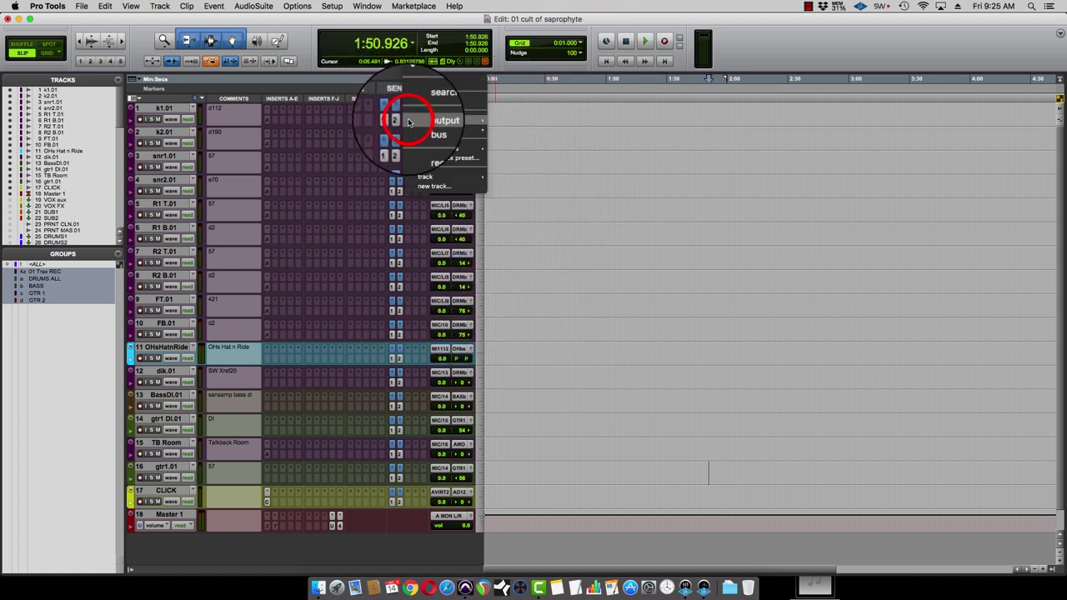
mouse_move(433, 124)
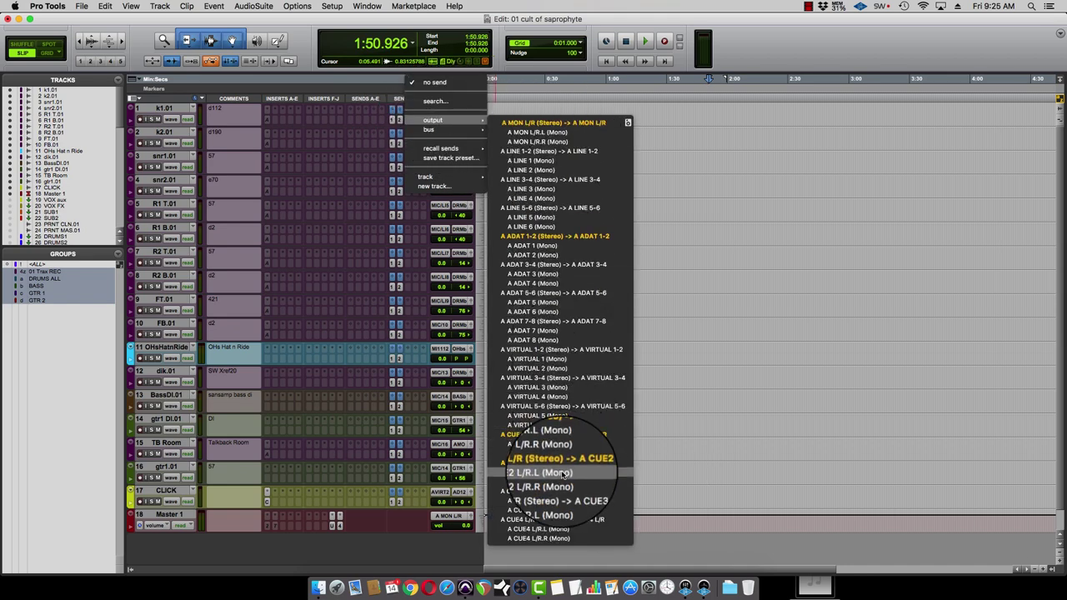
click(560, 492)
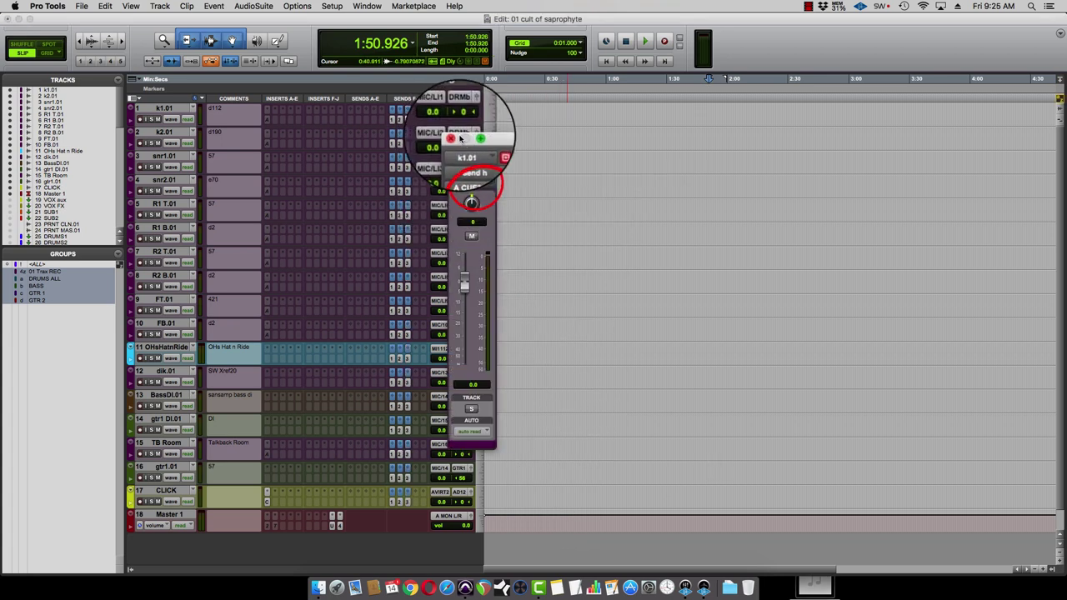
click(453, 137)
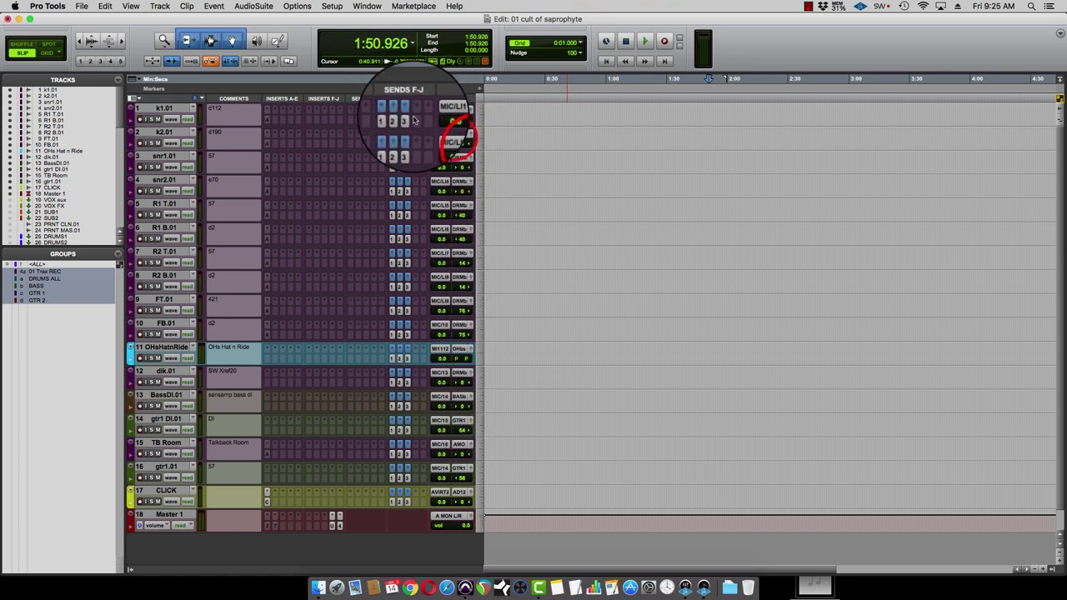
Route send i on every track to A CUE4 L/R, pre-fader, and close its window
click(417, 121)
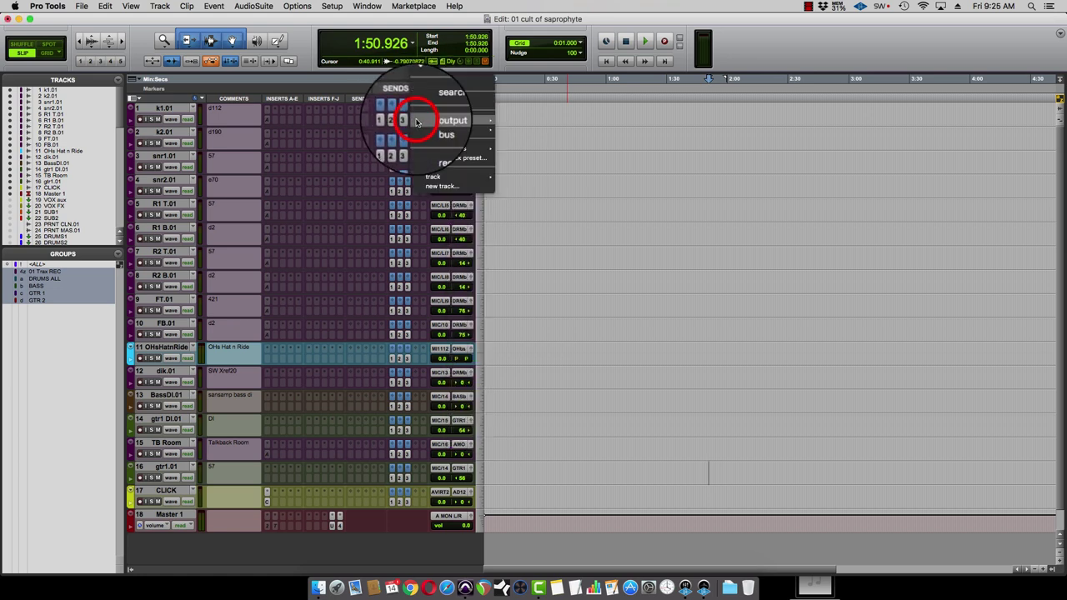
mouse_move(440, 120)
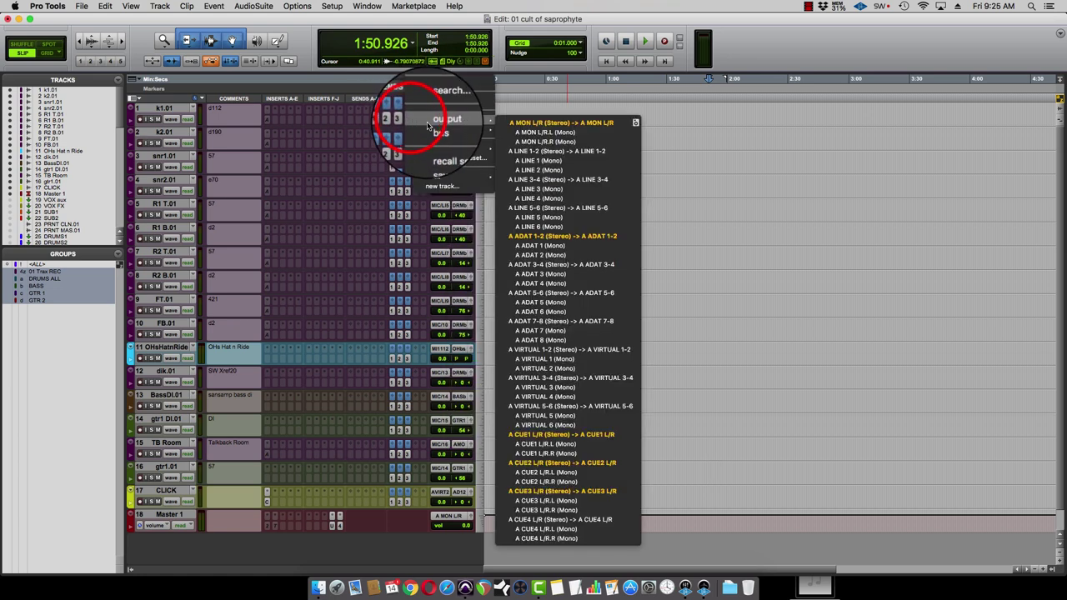
click(545, 522)
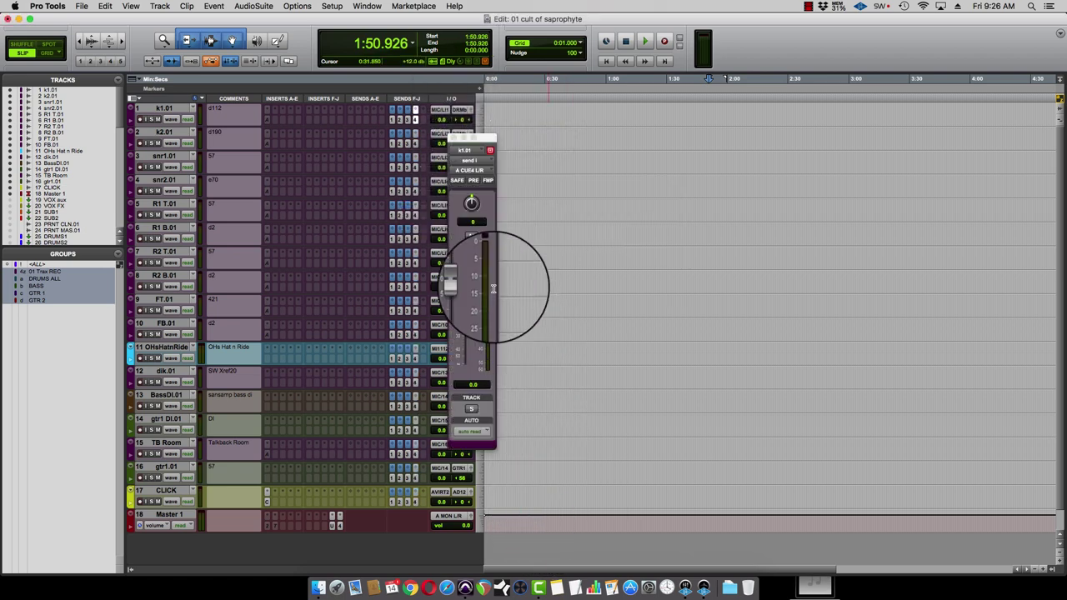
click(472, 181)
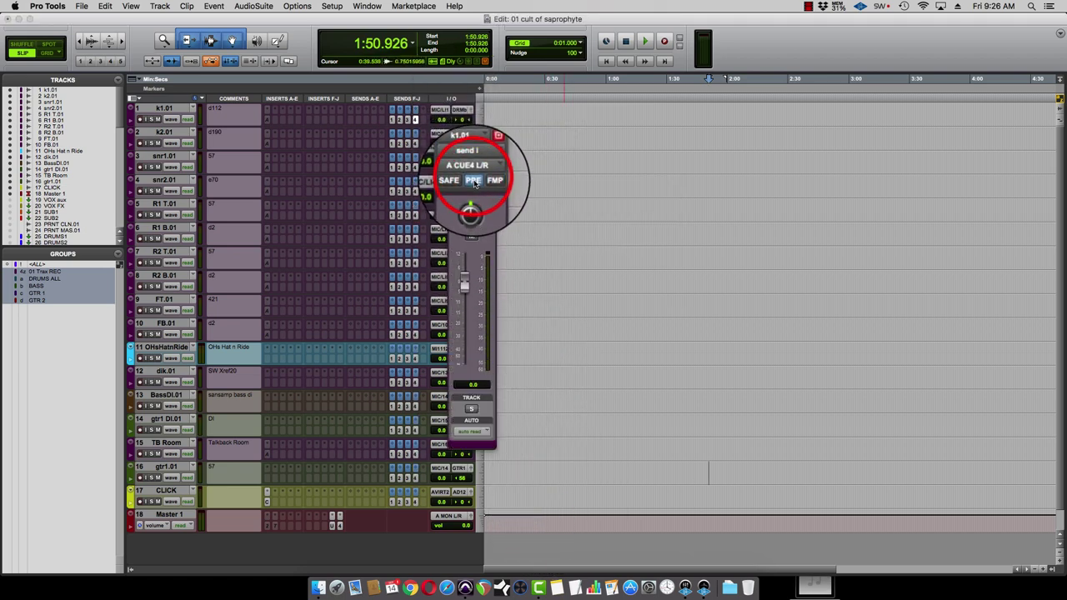
click(454, 138)
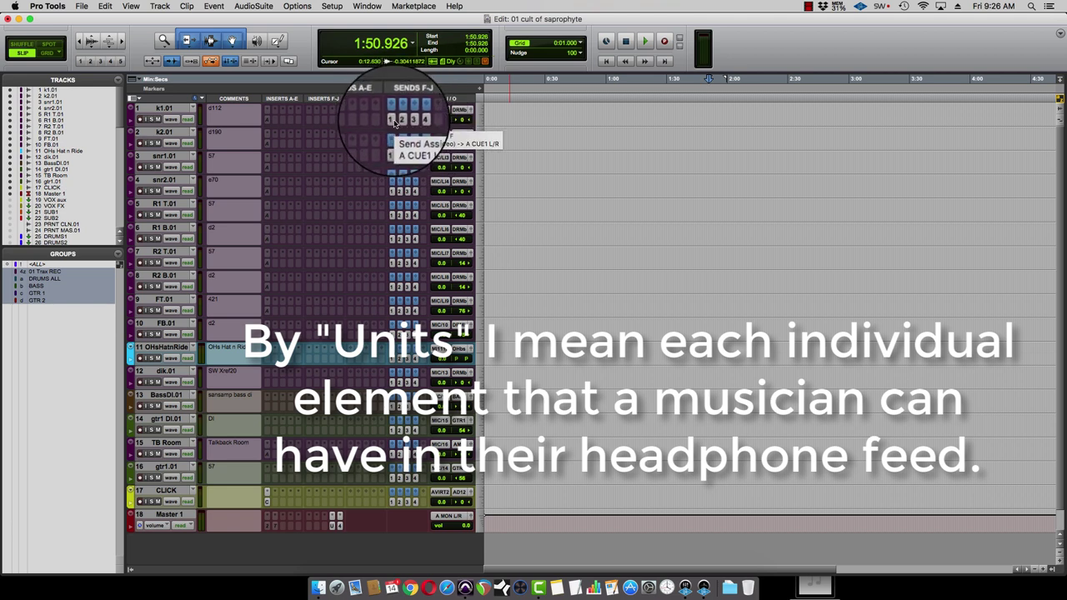
click(394, 120)
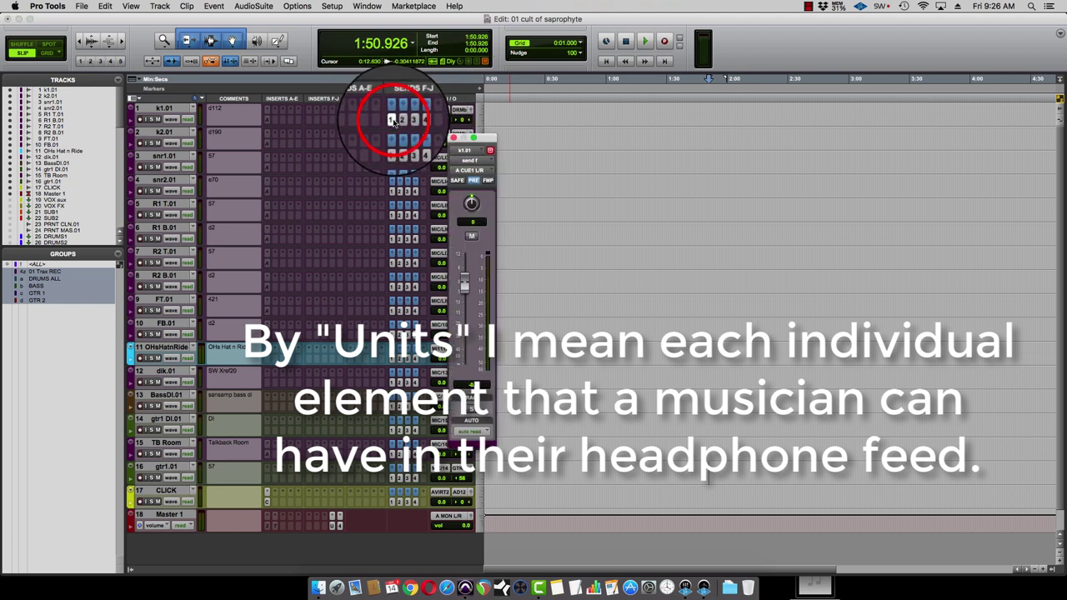
drag(465, 282, 466, 282)
click(453, 139)
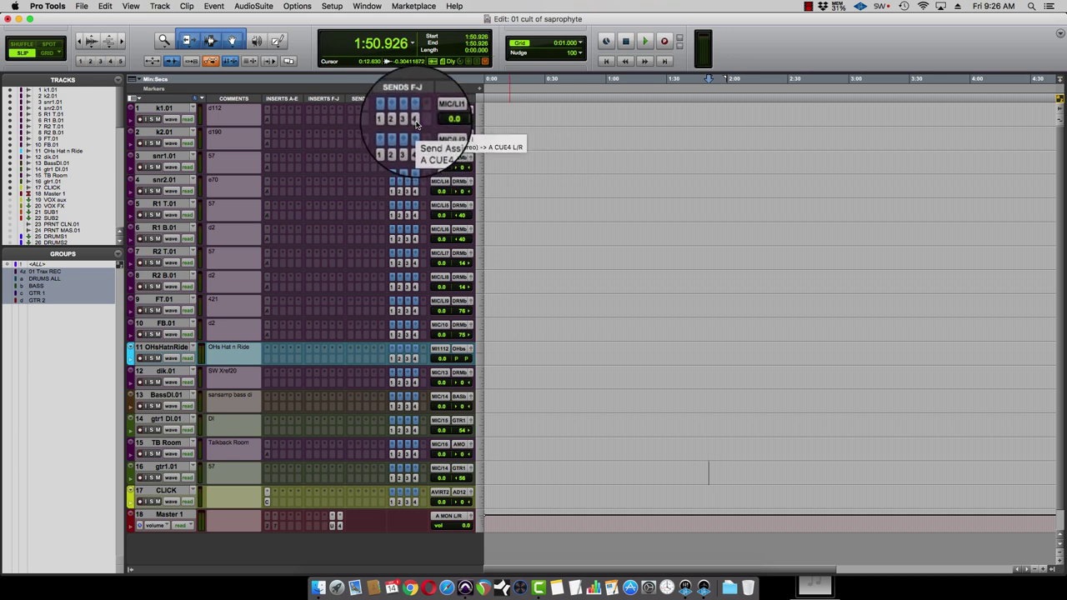
click(798, 55)
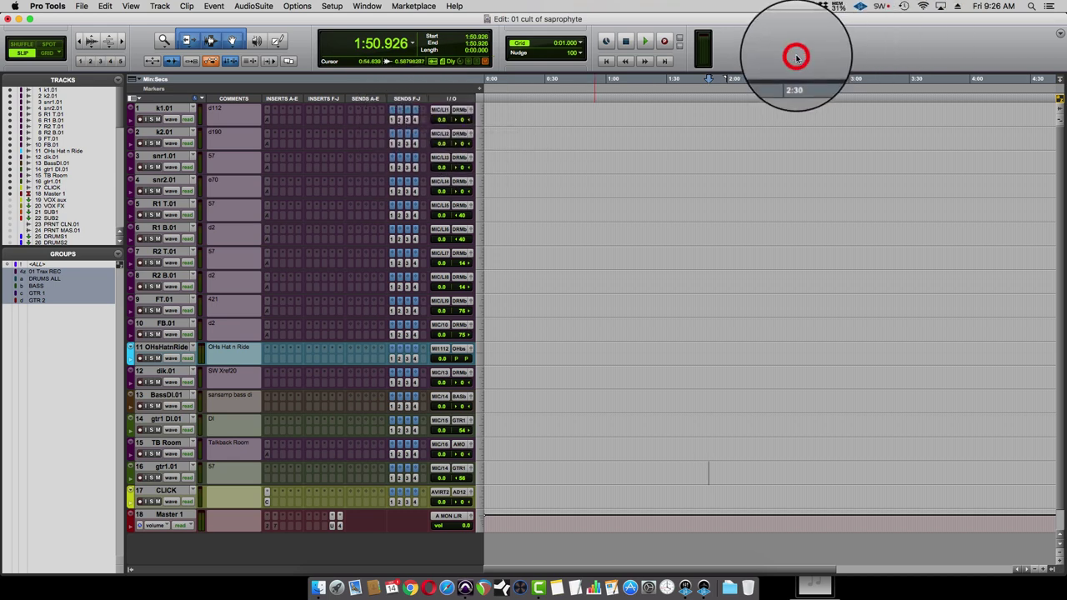